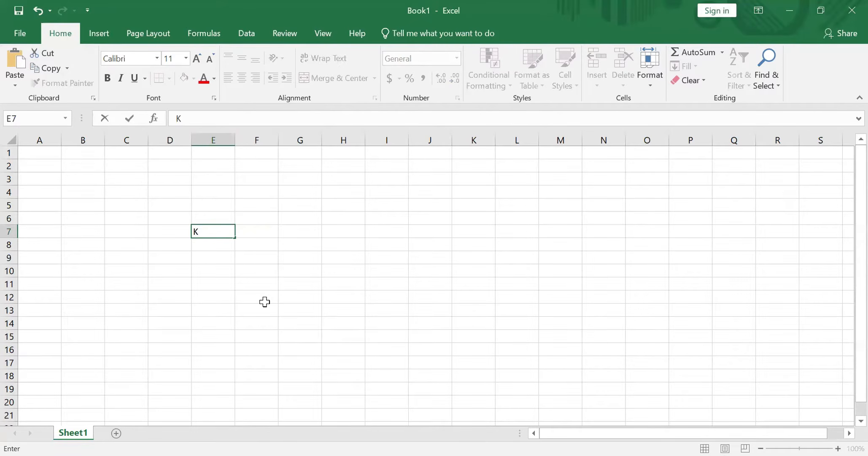
Replace the entry in cell E7 with a person's first name
key(BackSpace)
text(Segun)
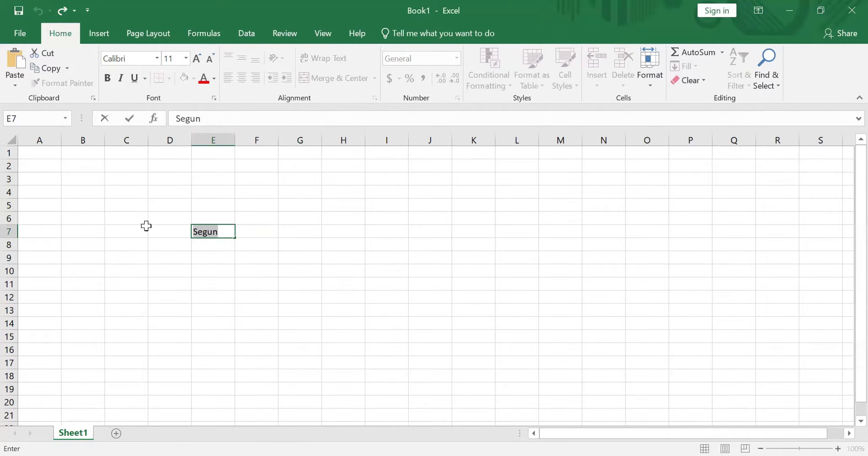
click(271, 270)
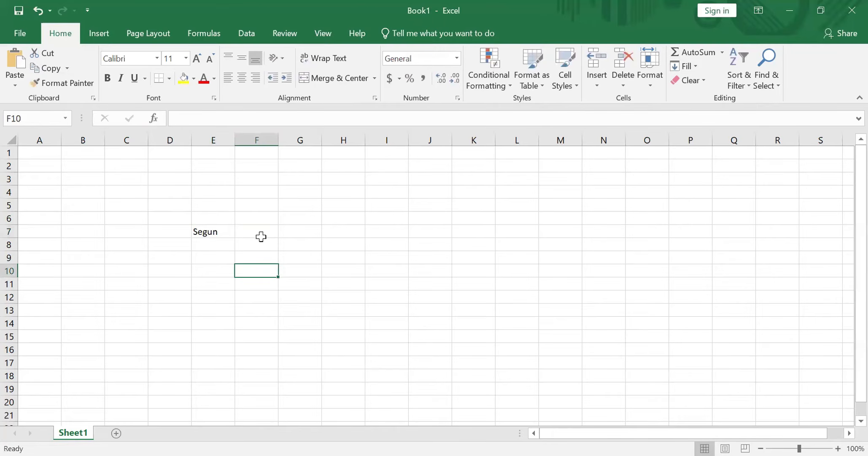
Inspect cell E7's address and contents in the name box and formula bar, comparing with a neighbouring cell
click(221, 233)
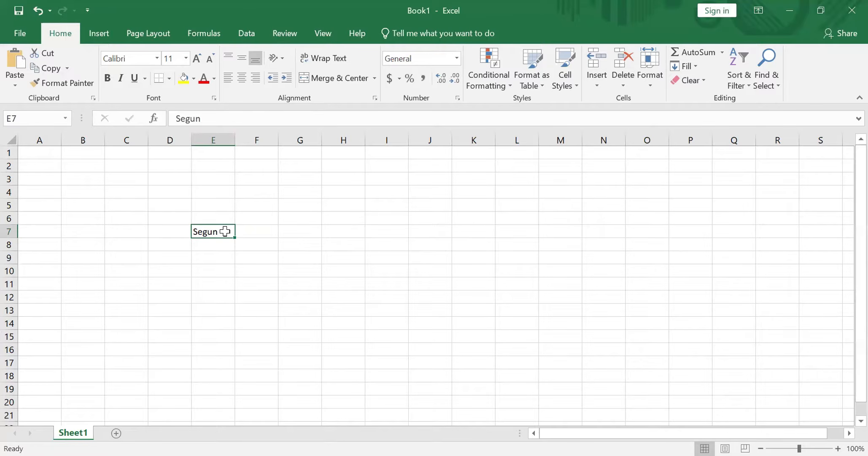
drag(197, 231, 184, 231)
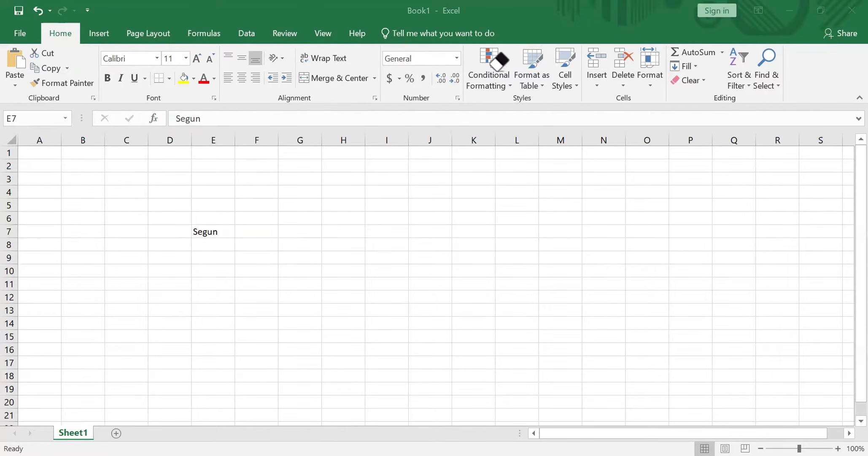
click(206, 230)
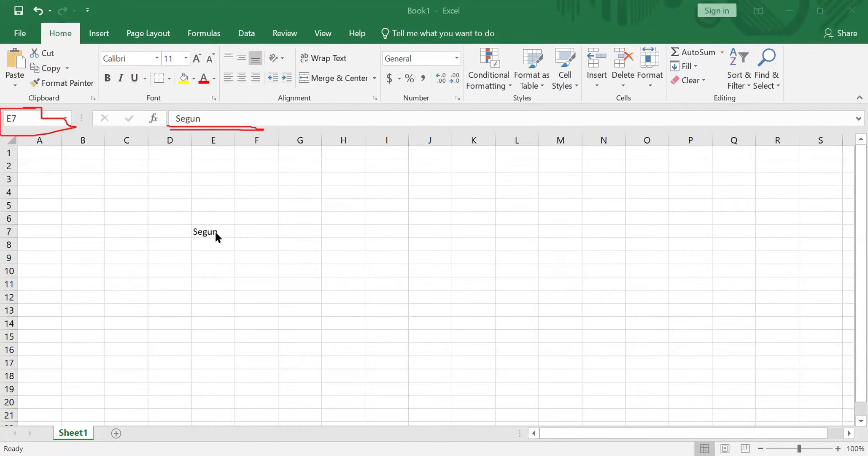
click(216, 231)
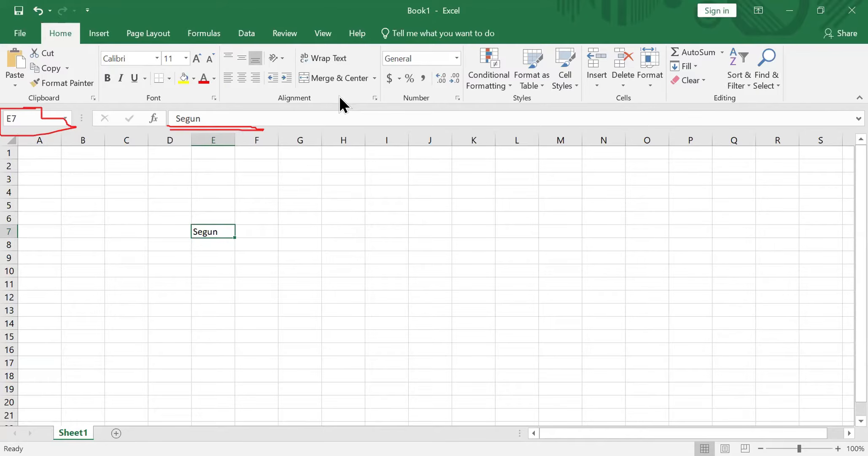
key(ctrl+shift+3)
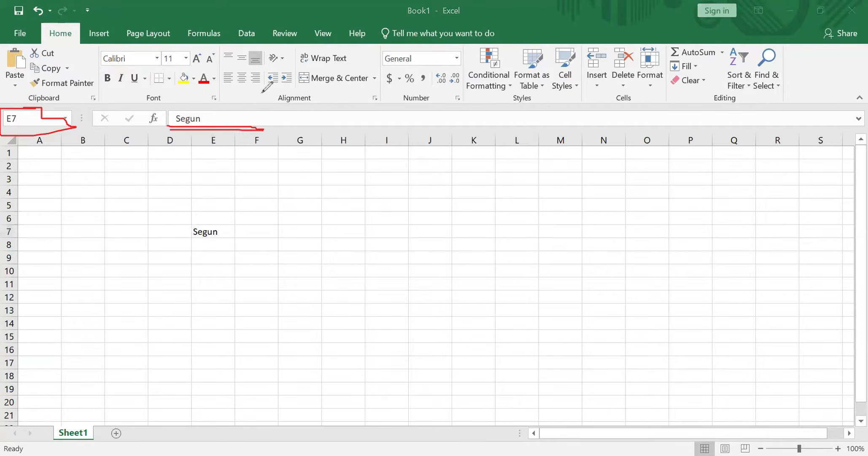
mouse_move(169, 105)
mouse_down()
mouse_move(229, 125)
mouse_move(278, 126)
mouse_up()
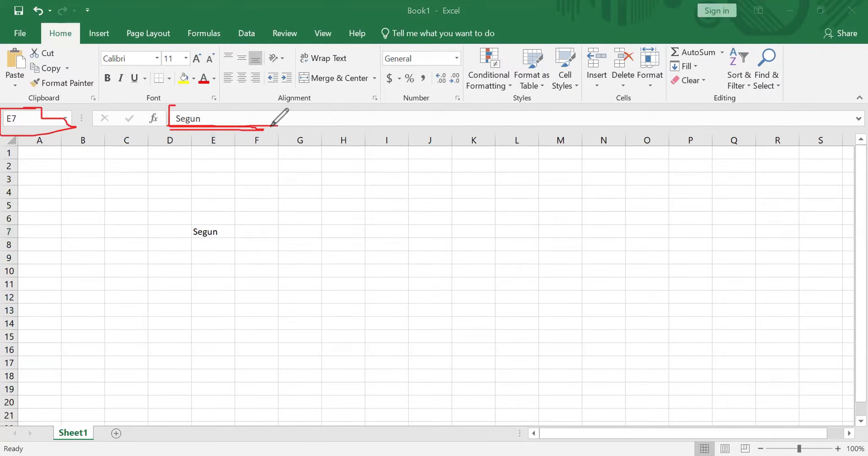
drag(170, 106, 352, 109)
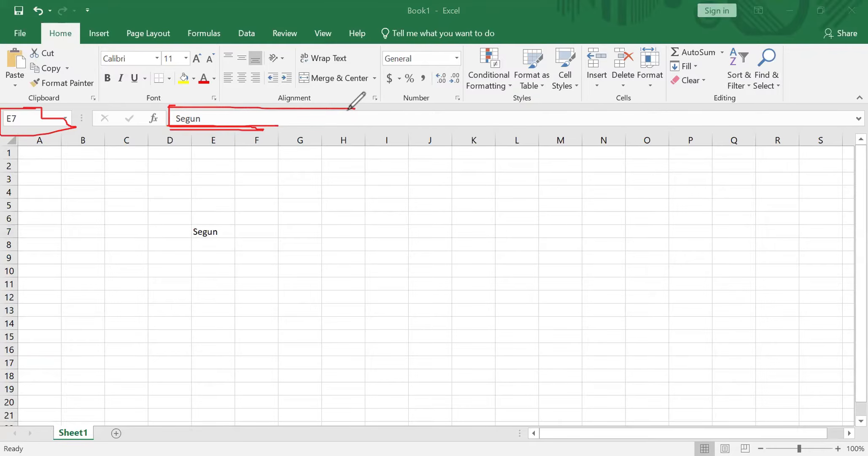
mouse_move(154, 107)
mouse_down()
mouse_move(146, 109)
mouse_move(160, 117)
mouse_move(139, 103)
mouse_up()
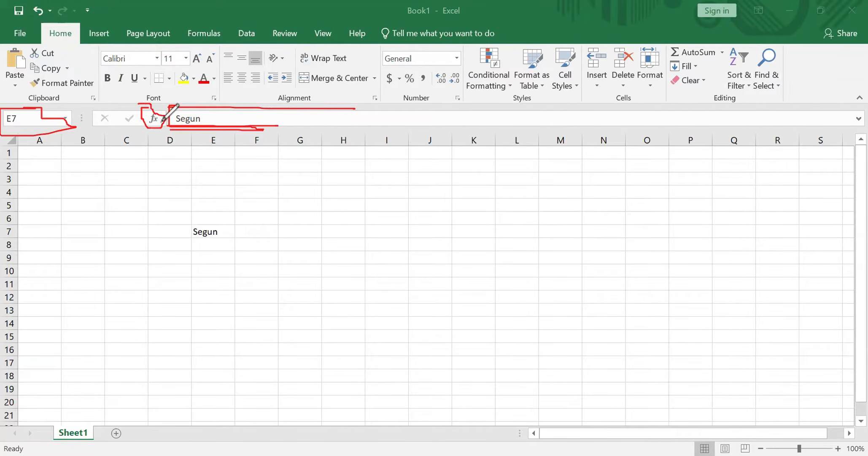
drag(204, 120, 226, 120)
drag(239, 231, 299, 231)
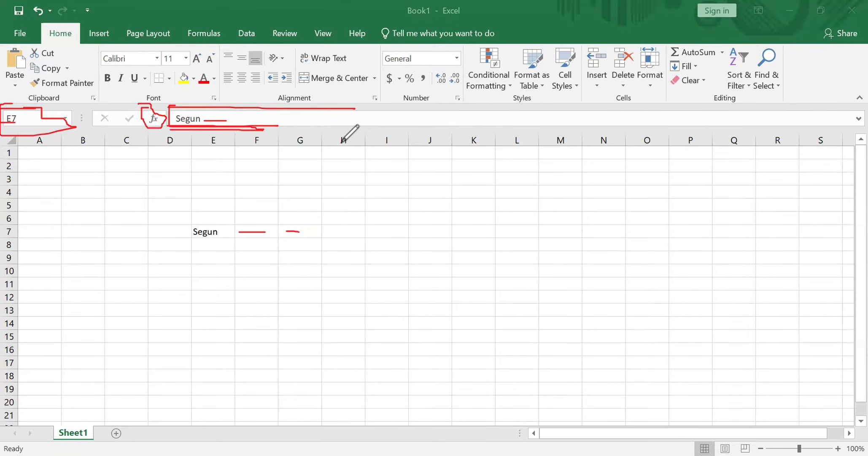
drag(340, 143, 340, 254)
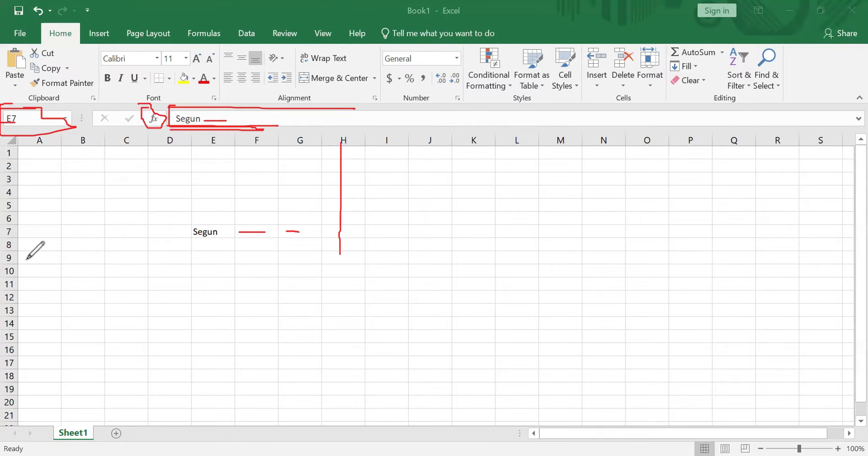
mouse_move(18, 258)
mouse_down()
mouse_move(352, 261)
mouse_move(332, 254)
mouse_up()
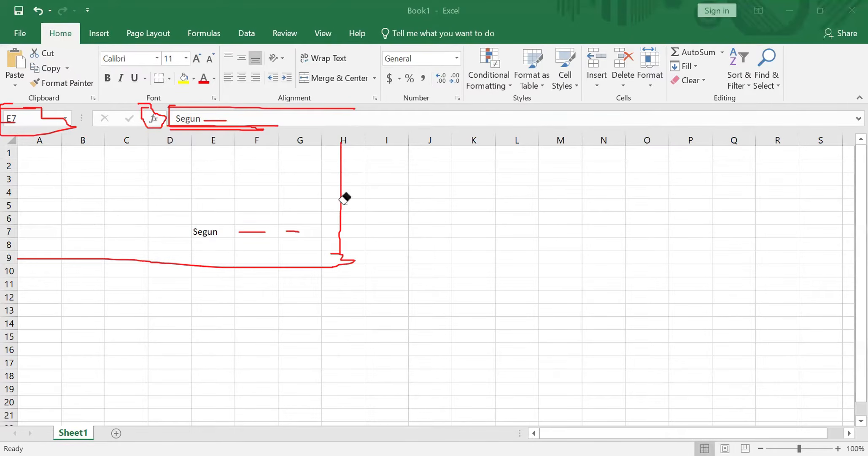
mouse_move(345, 194)
mouse_down()
mouse_move(287, 172)
mouse_move(351, 302)
mouse_up()
drag(242, 252, 295, 231)
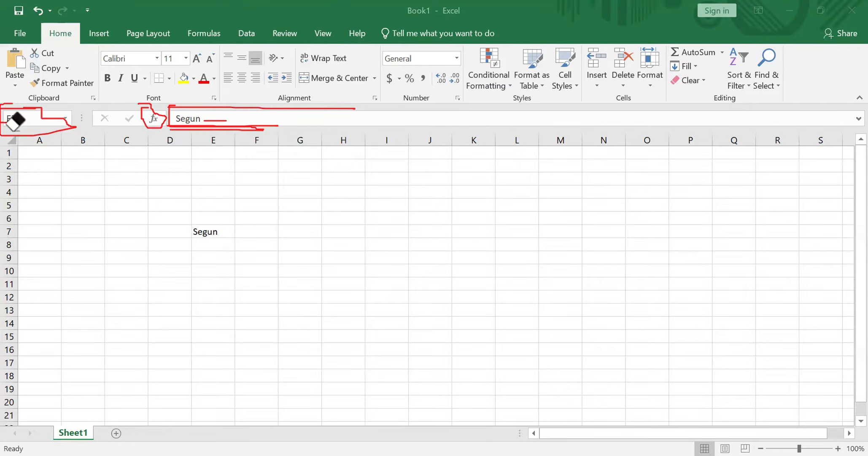
mouse_move(26, 123)
mouse_down()
mouse_move(16, 108)
mouse_move(27, 151)
mouse_move(16, 117)
mouse_move(18, 133)
mouse_up()
mouse_move(140, 136)
mouse_down()
mouse_move(186, 116)
mouse_move(499, 62)
mouse_up()
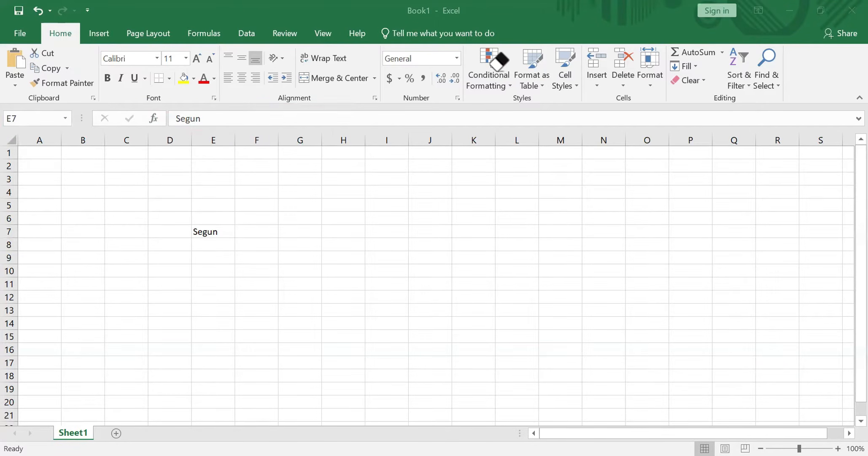
click(206, 230)
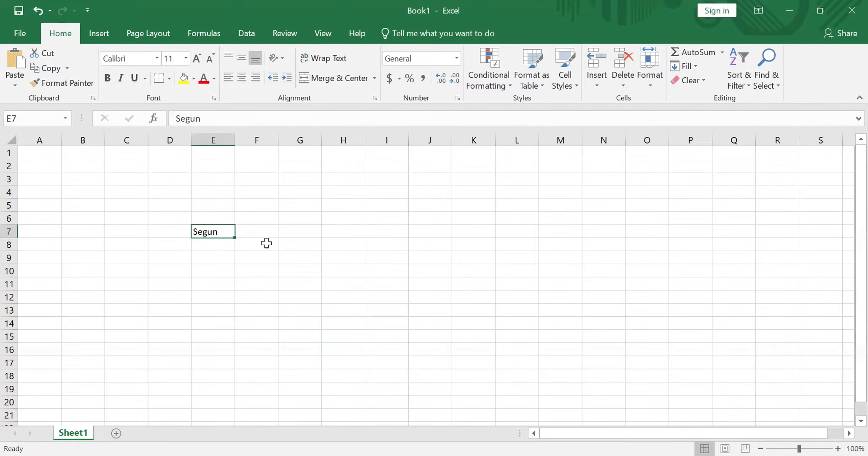
click(222, 118)
click(252, 233)
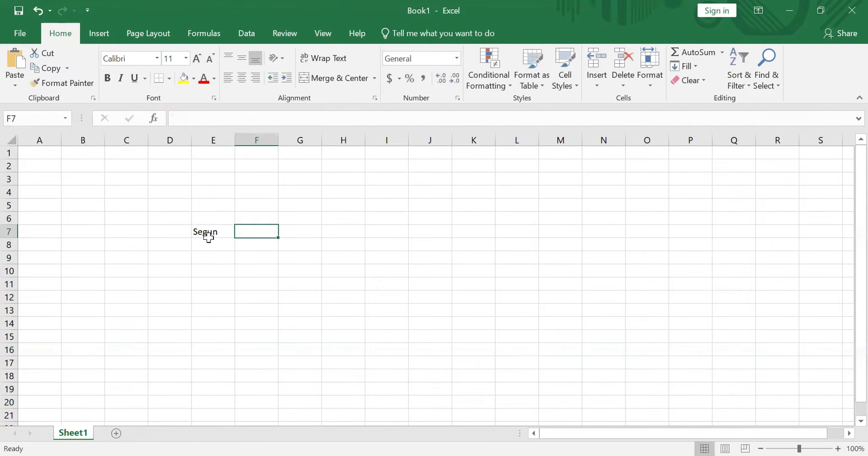
Overwrite cell E7 with K, then undo the entry
click(210, 235)
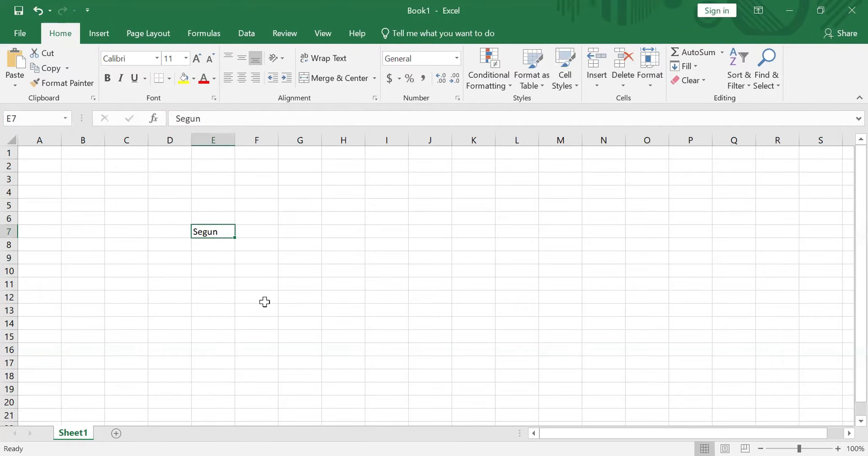
text(K)
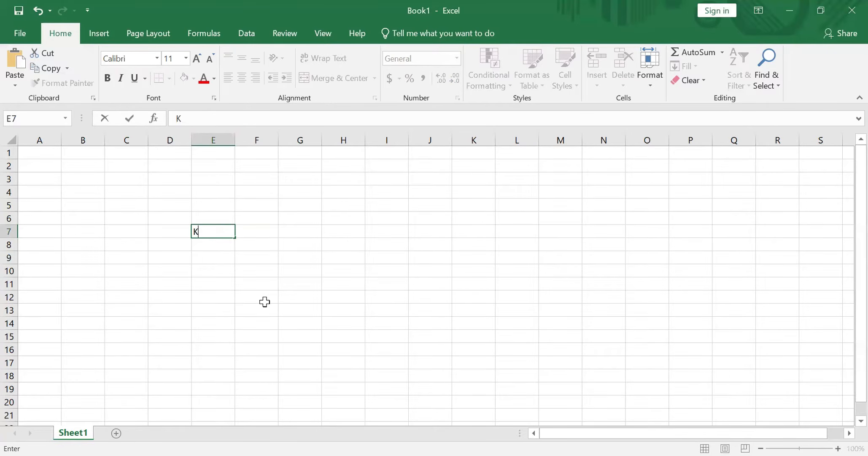
key(ctrl+z)
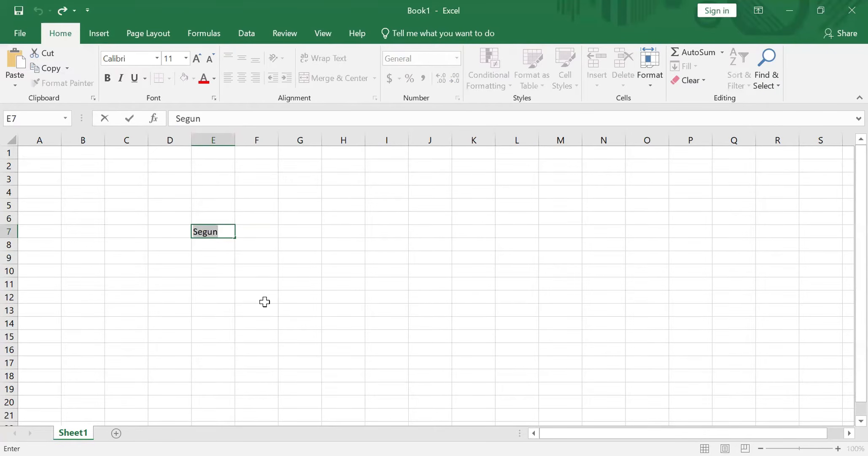
click(270, 270)
Set cell E7's font size to 14 and its text colour to red
click(221, 233)
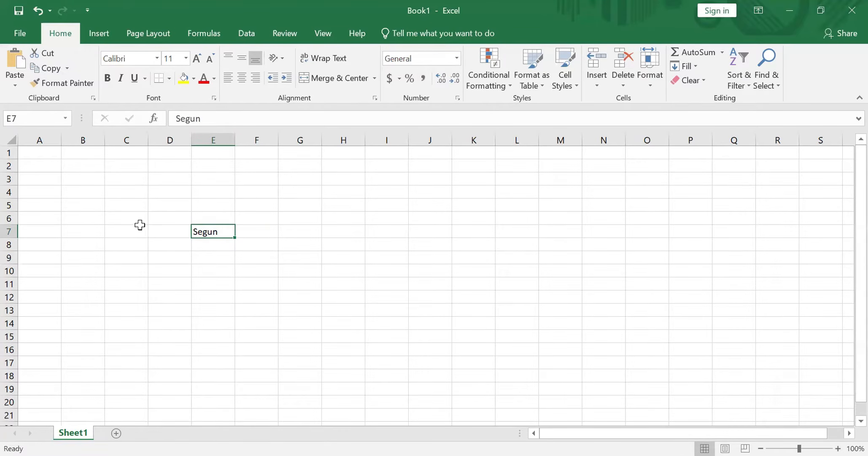
mouse_move(217, 230)
mouse_down()
mouse_move(180, 230)
mouse_move(210, 232)
mouse_up()
click(196, 58)
click(197, 58)
click(199, 57)
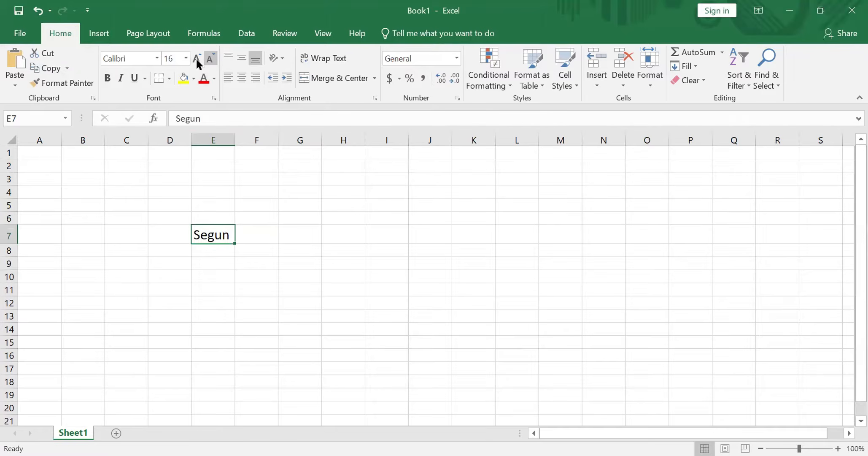
click(210, 59)
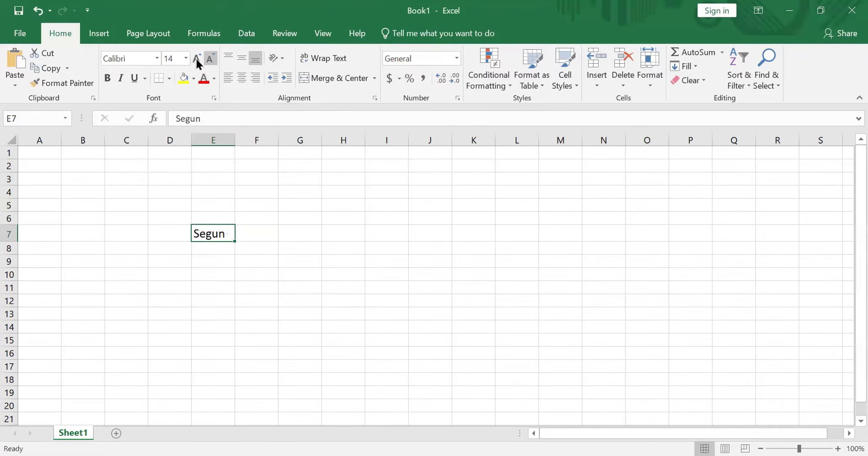
click(203, 80)
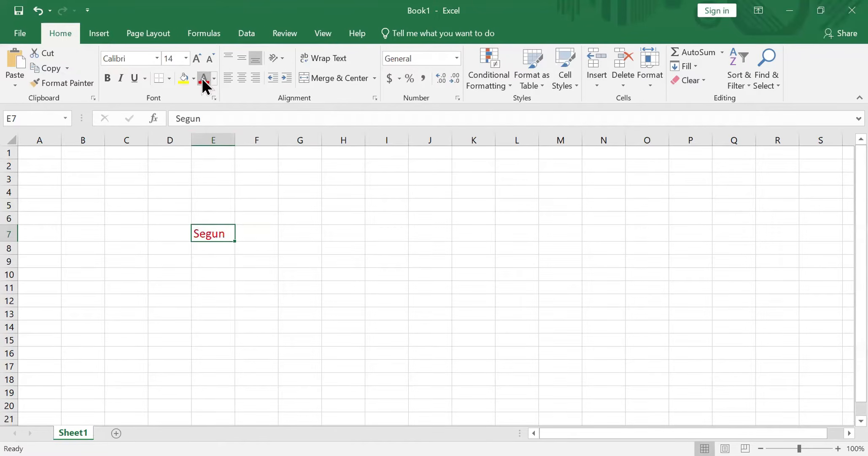
Append the person's surname to the name in cell E7 through the formula bar
click(255, 233)
click(229, 233)
click(231, 116)
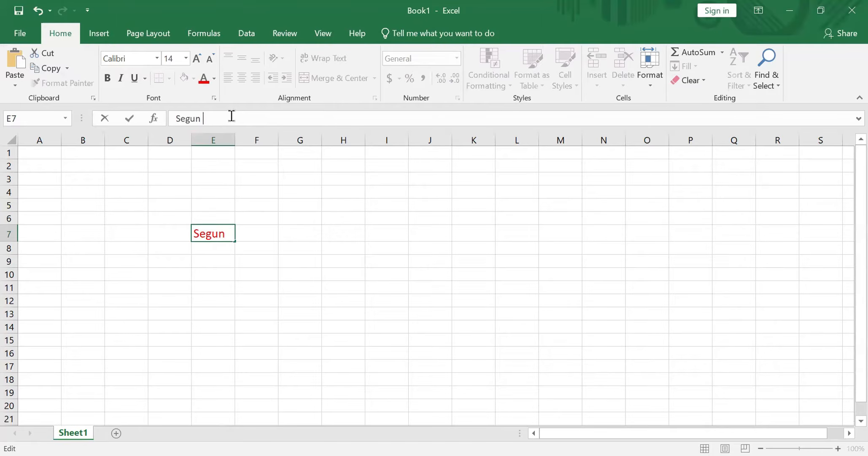
text(Kolawa)
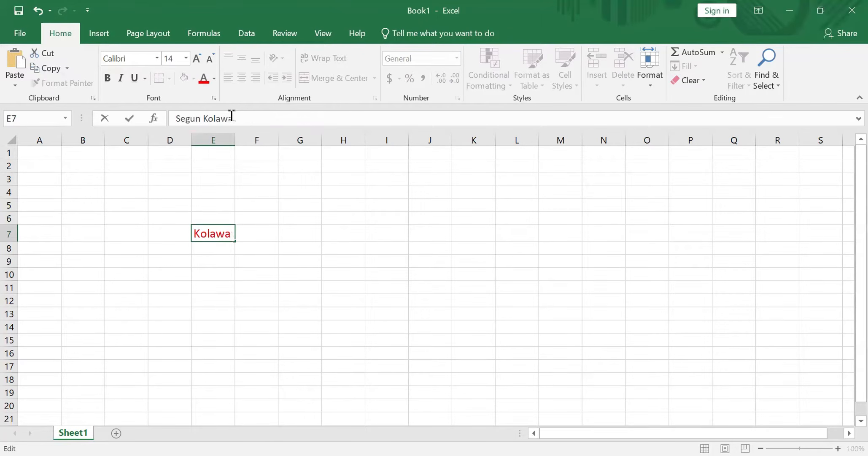
key(BackSpace)
text(ole)
key(Return)
Adjust column E's width, ending slightly wider than default but narrower than the full name
click(219, 235)
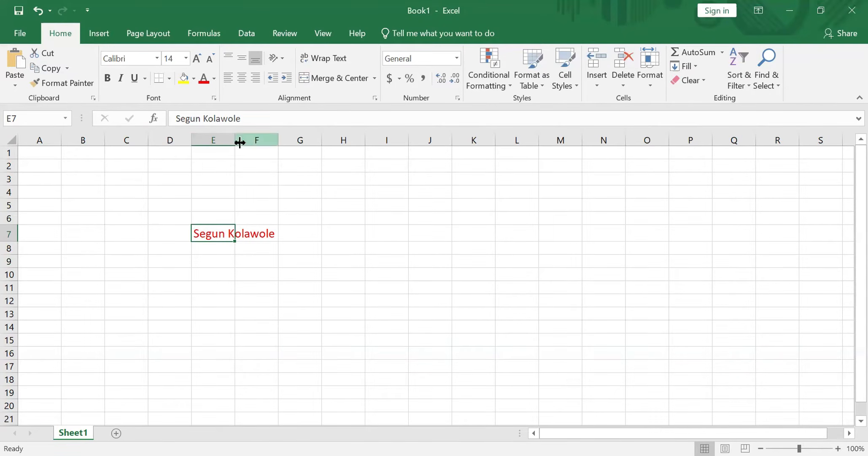
drag(235, 144, 244, 144)
drag(248, 144, 282, 142)
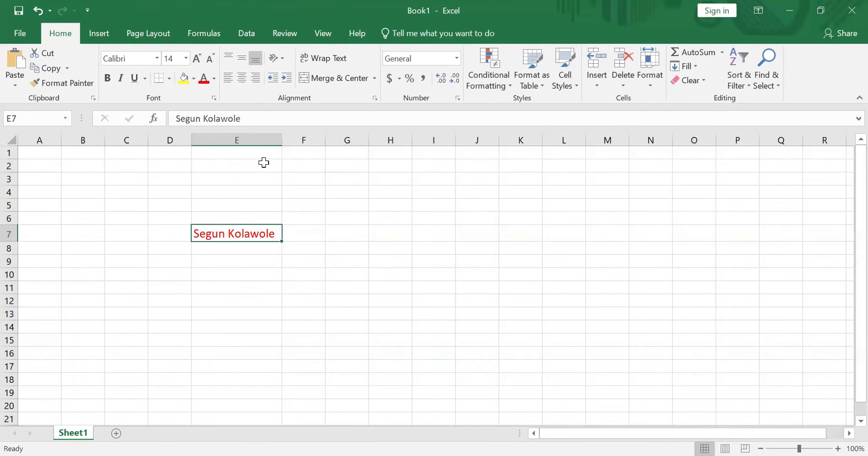
drag(282, 139, 258, 144)
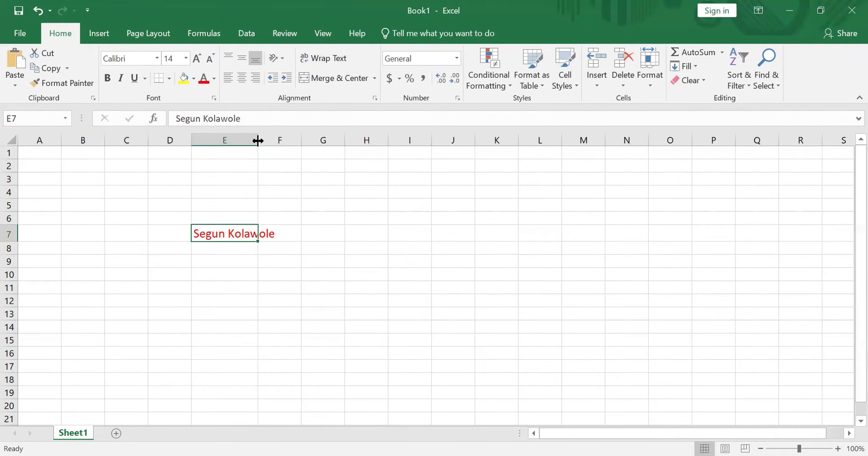
drag(258, 141, 243, 141)
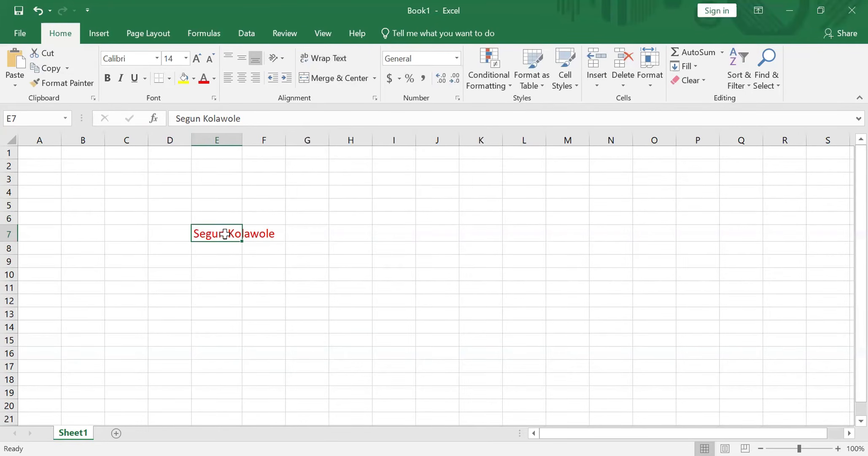
Wrap the text in cell E7 and widen column E slightly so the name fits on two lines
click(312, 64)
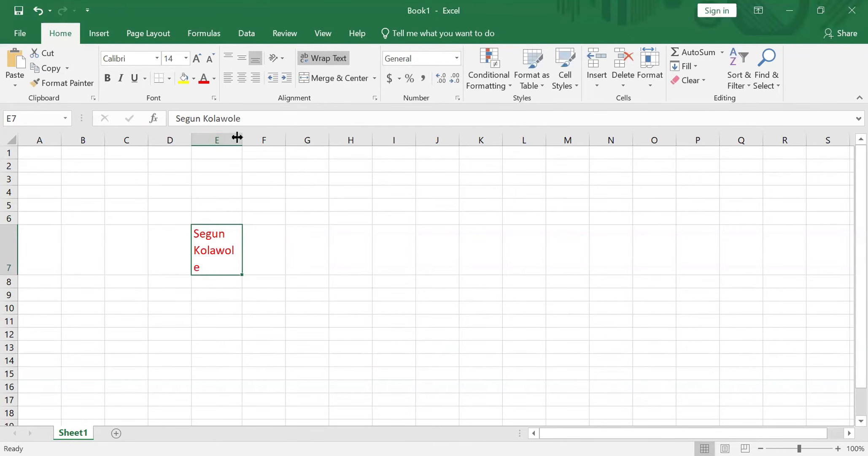
drag(241, 135, 250, 135)
click(146, 267)
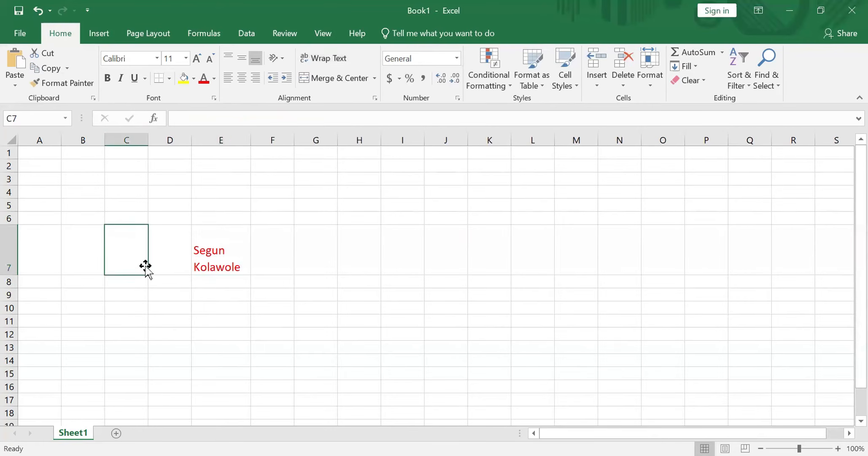
click(222, 263)
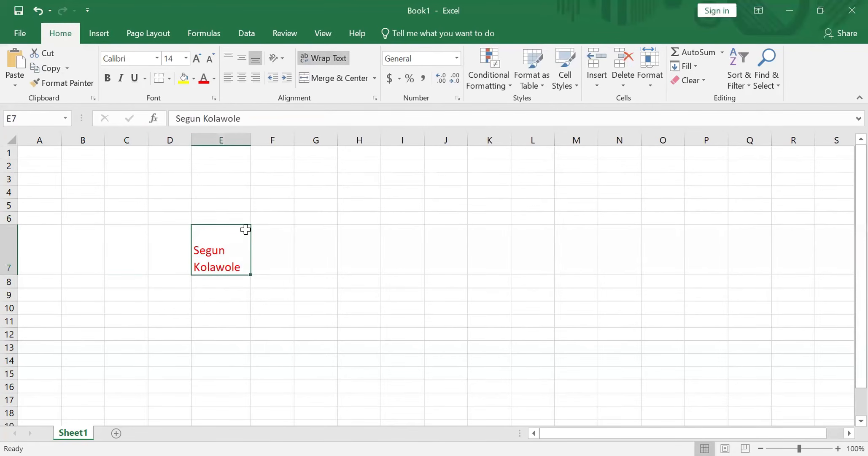
Turn off text wrapping for cell E7 and narrow column E again
key(alt+h)
key(w)
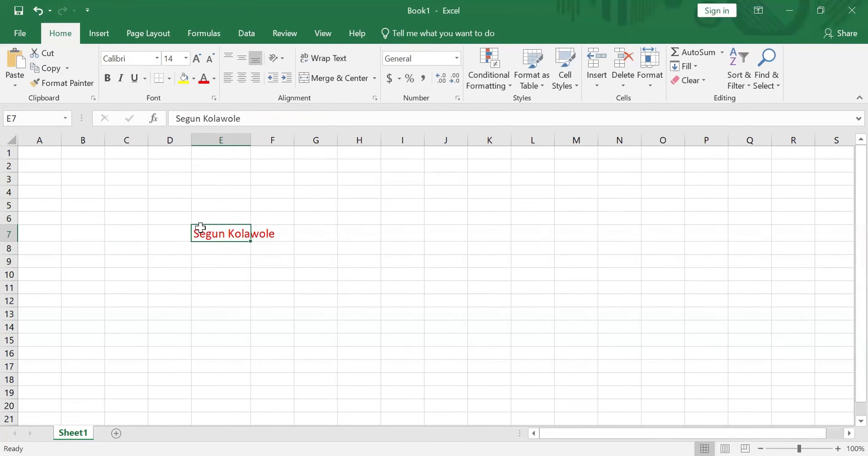
drag(279, 142, 238, 141)
Enter Male in cell F7
click(273, 234)
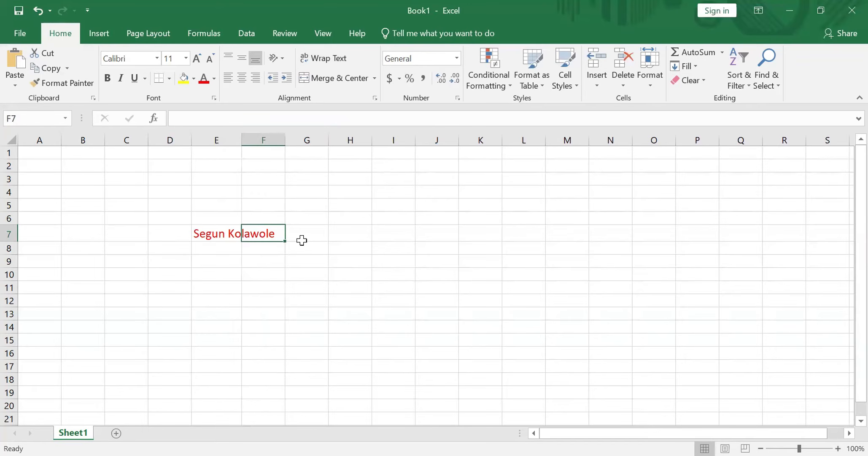
text(Male)
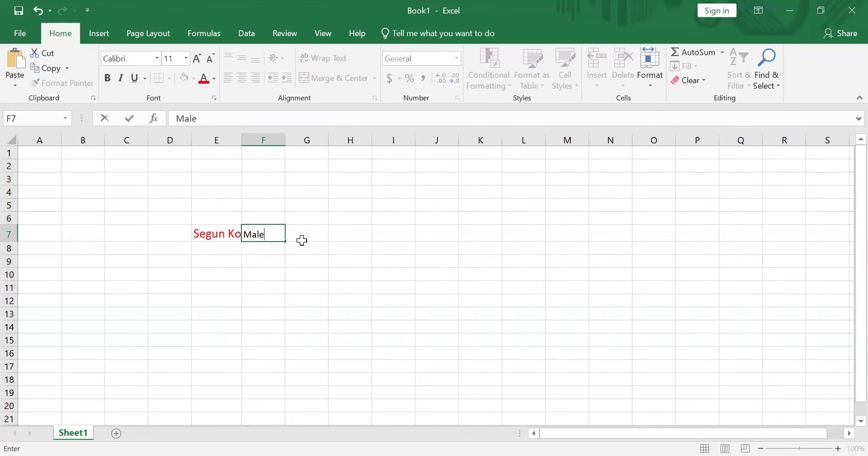
Resize column E several times, ending only slightly wider than its original width
click(309, 275)
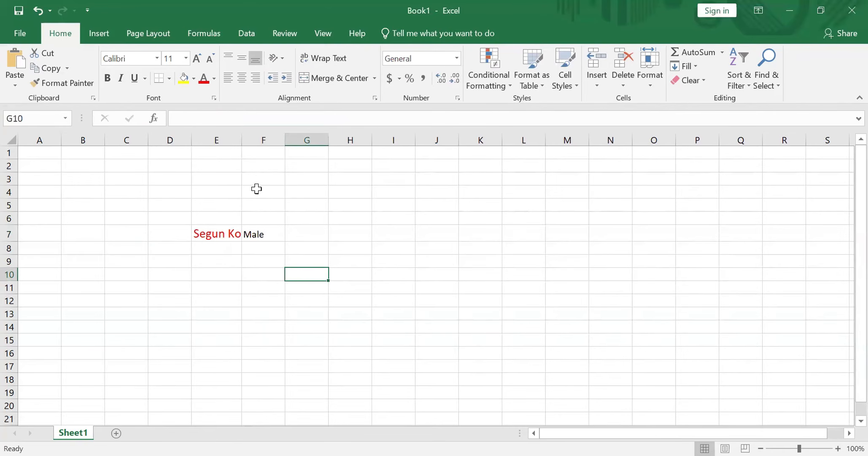
click(209, 233)
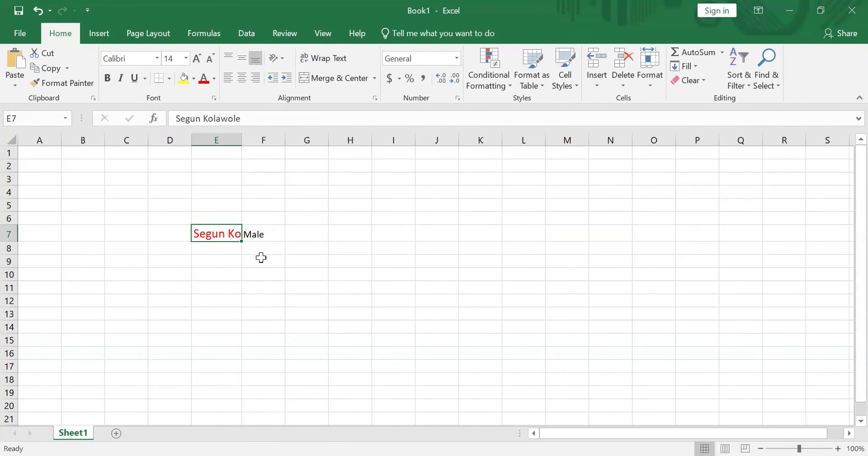
click(272, 234)
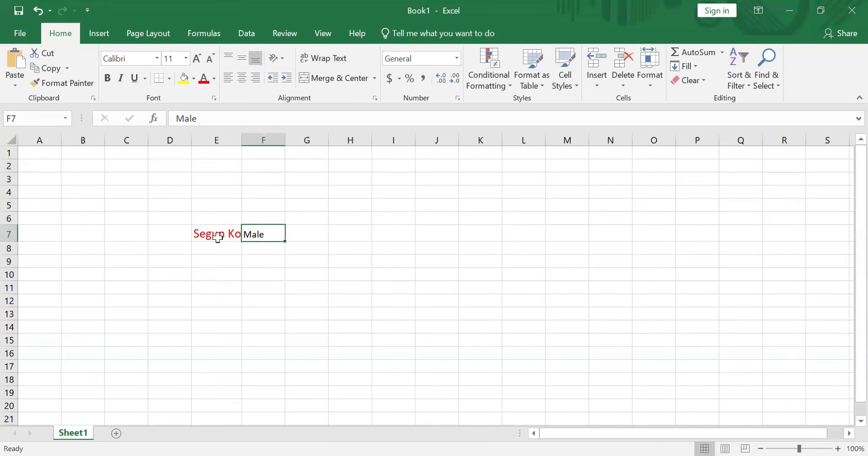
click(218, 236)
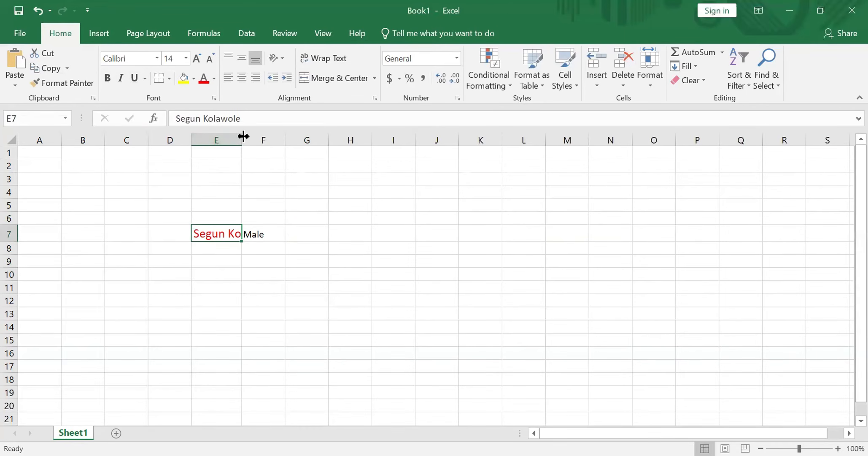
drag(239, 136, 290, 146)
click(287, 149)
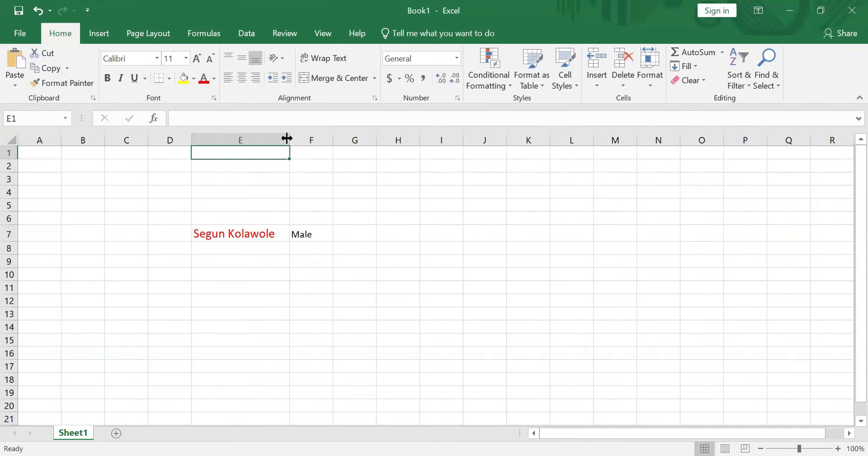
drag(287, 138, 253, 134)
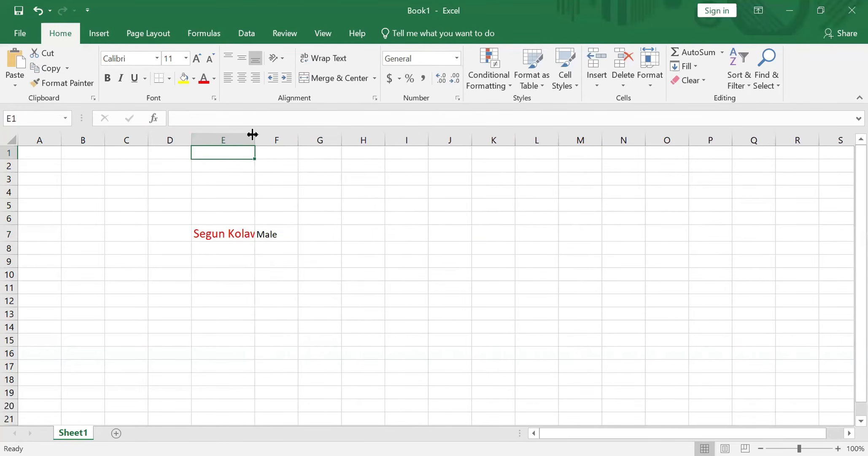
click(209, 236)
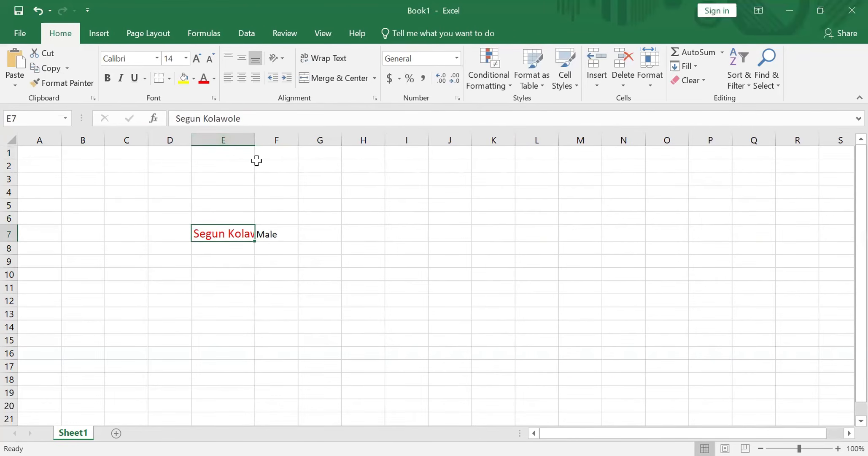
click(214, 152)
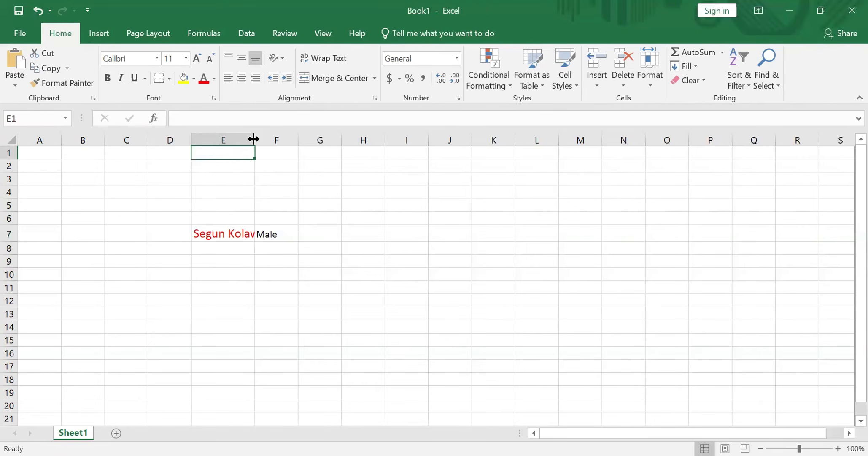
drag(253, 139, 552, 181)
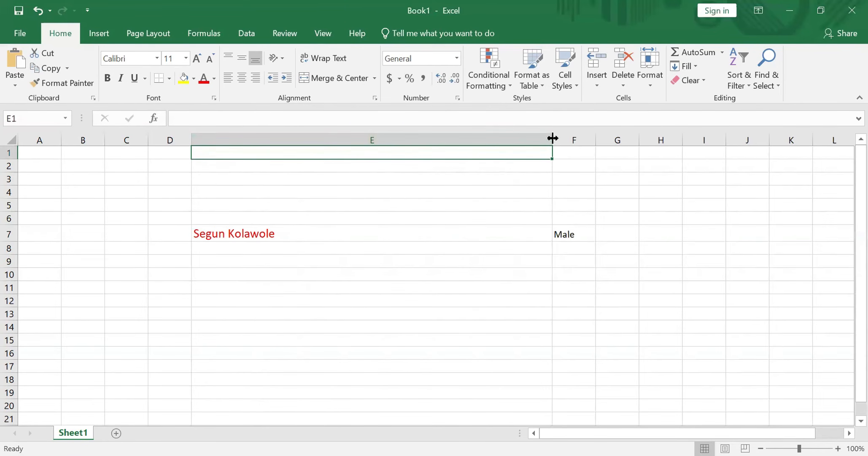
drag(552, 138, 247, 136)
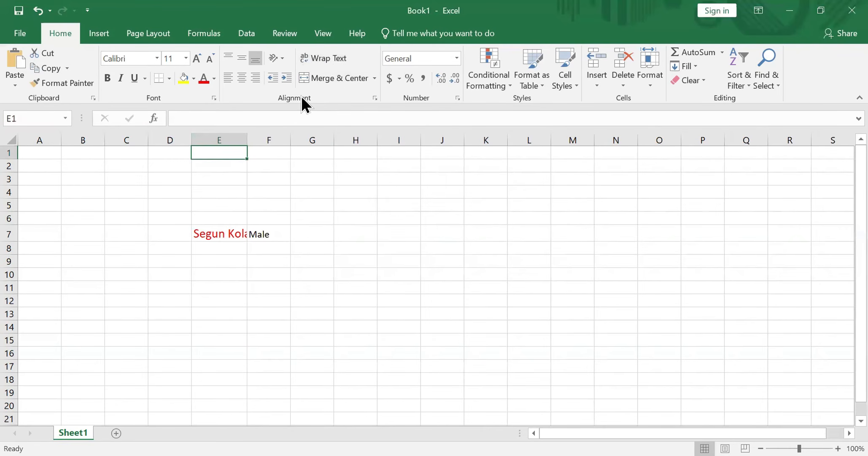
Turn on text wrapping for cell E7 so the name splits over two lines
click(324, 59)
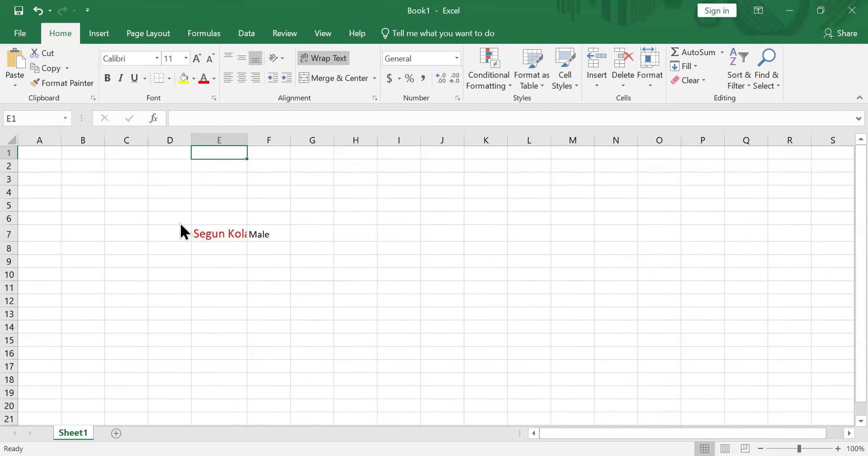
click(230, 240)
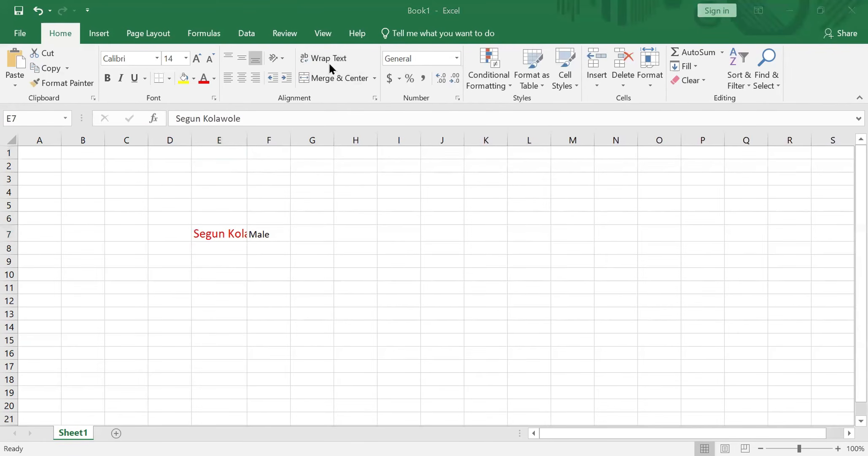
click(202, 230)
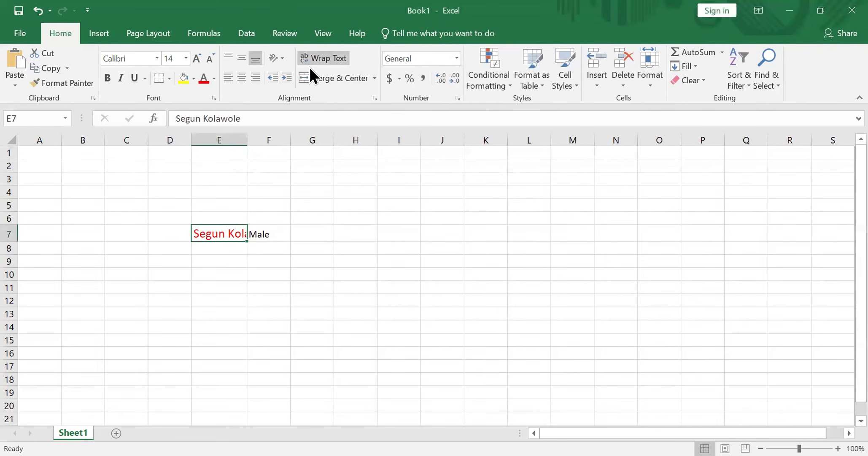
click(310, 66)
click(153, 316)
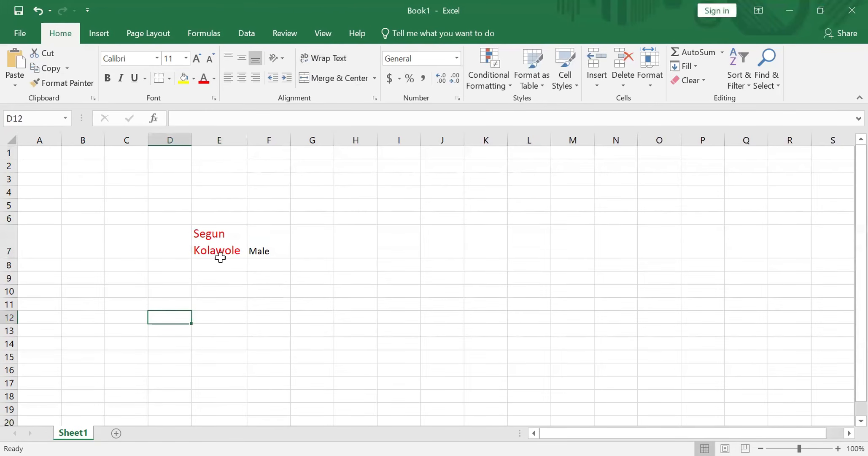
Make row 7 taller and set cell E7's vertical alignment to middle
click(207, 244)
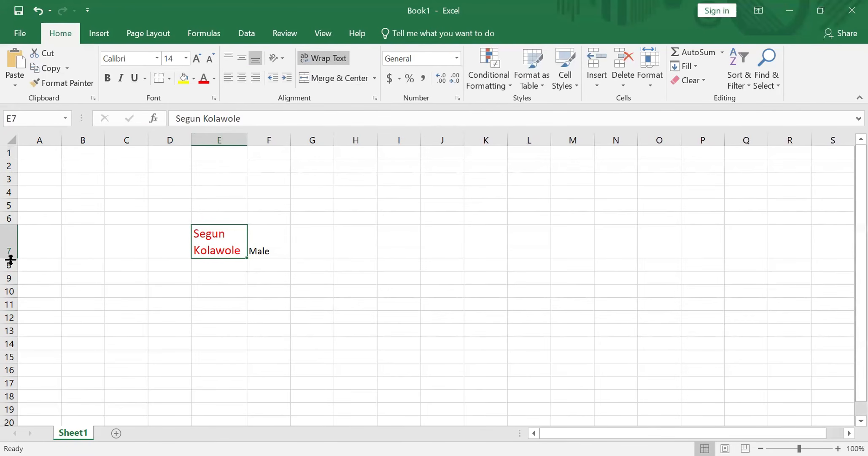
drag(10, 259, 8, 272)
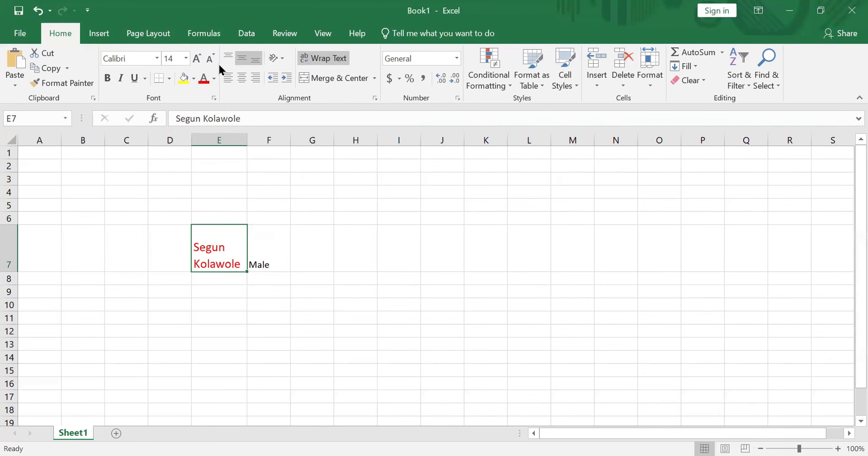
click(242, 58)
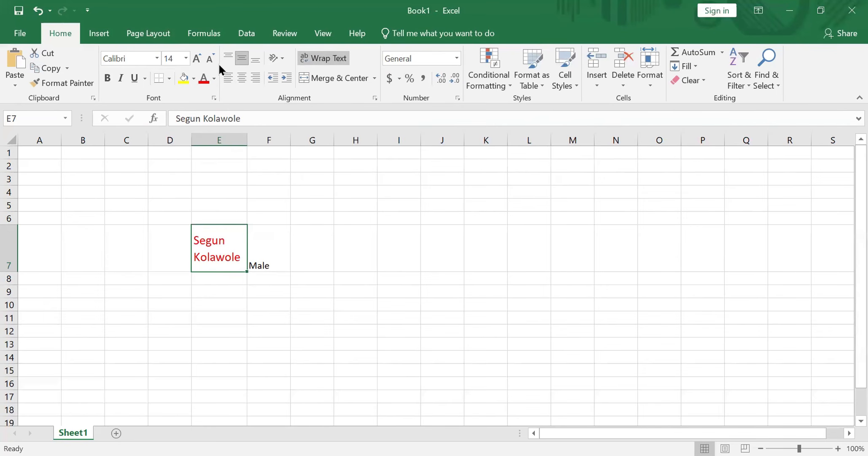
click(221, 64)
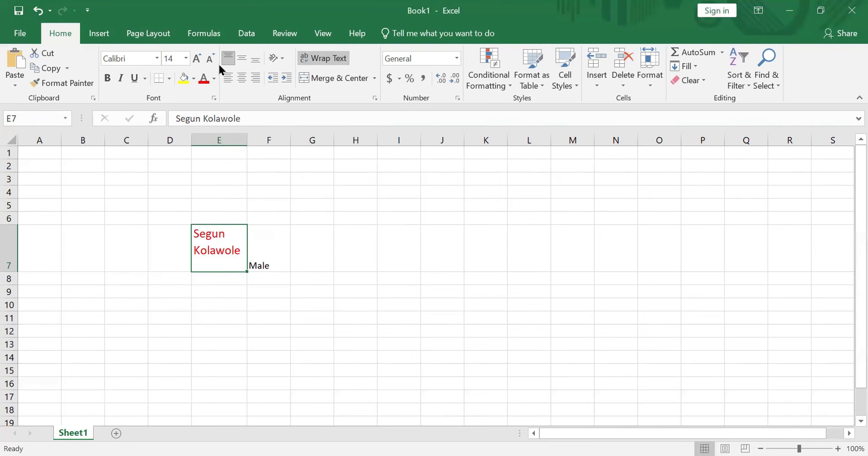
click(238, 64)
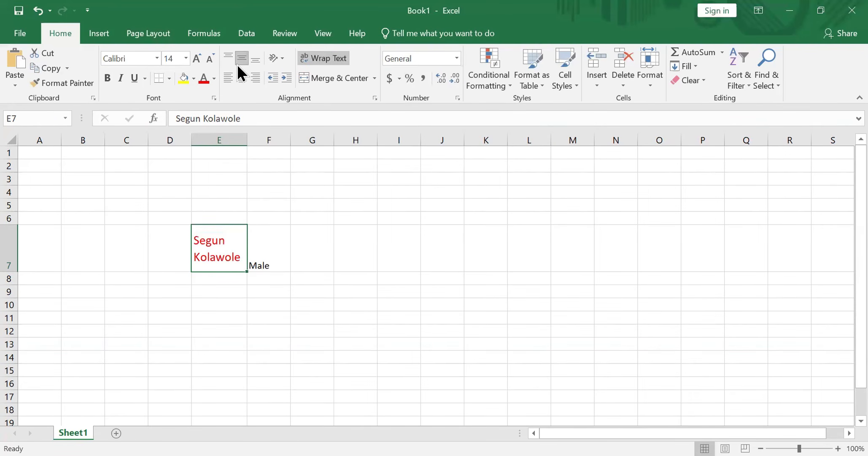
click(237, 64)
click(232, 61)
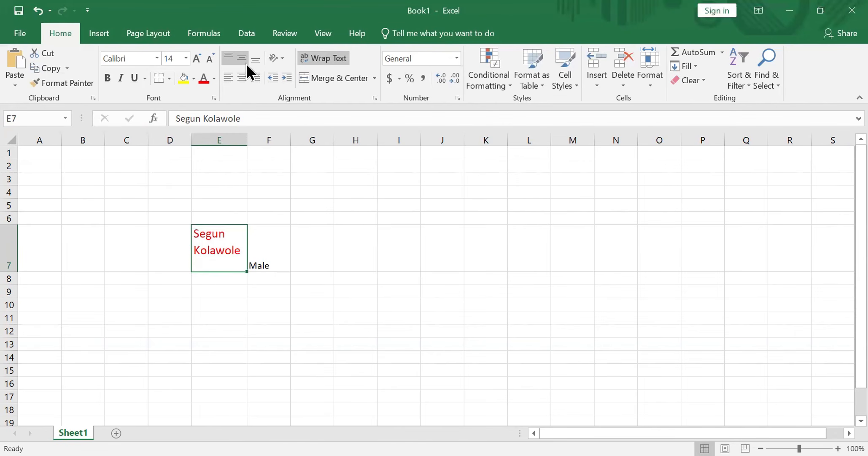
click(246, 62)
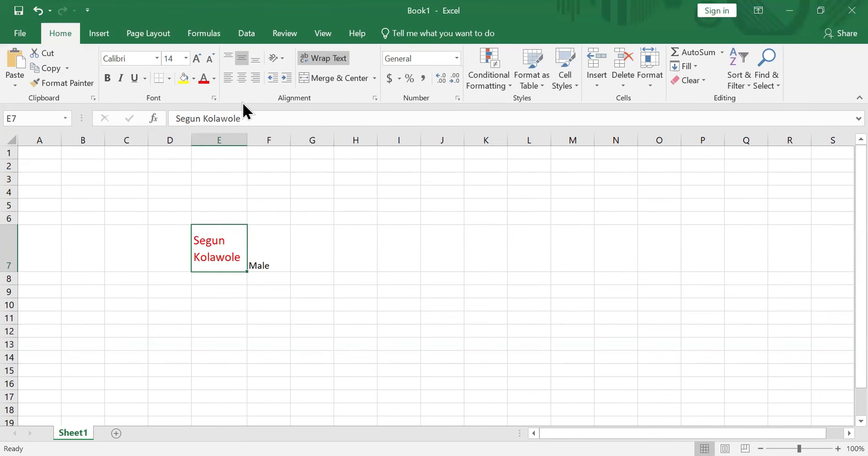
click(297, 121)
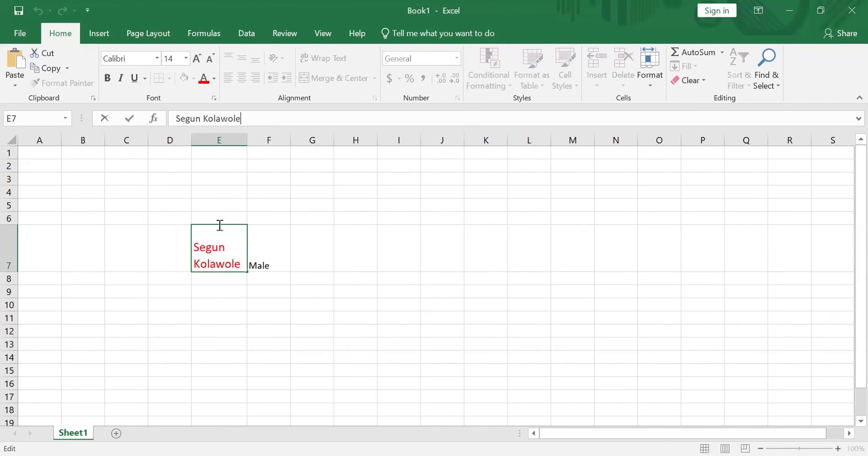
click(203, 253)
click(322, 249)
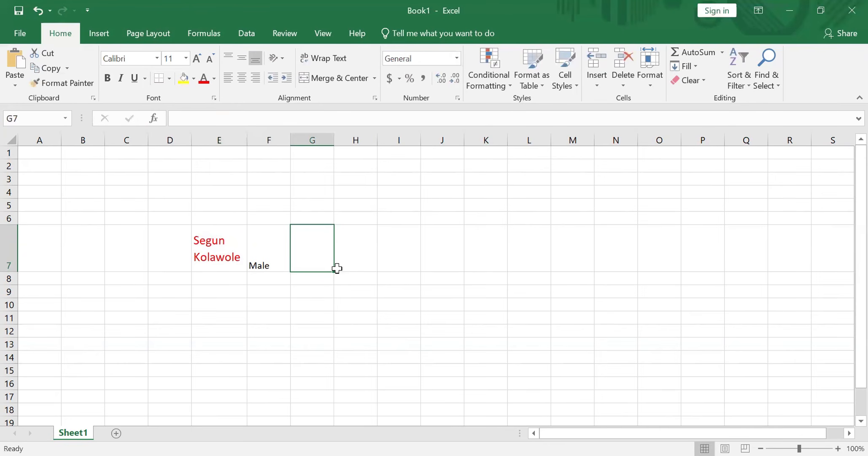